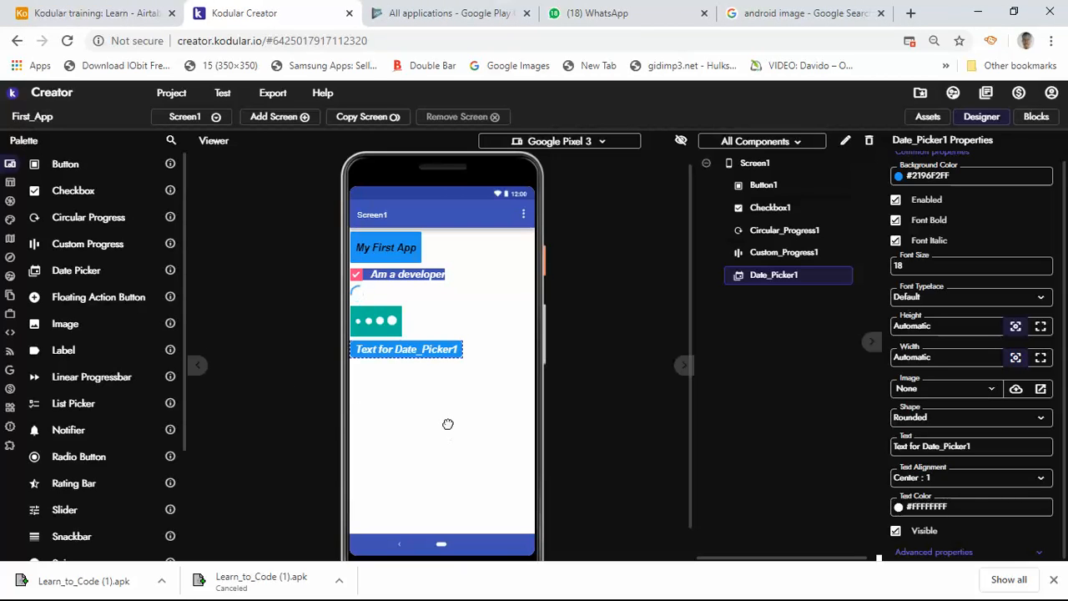
Add a Floating Action Button to Screen1 and review its component description and size options
{"action": "left_click_drag", "start_coordinate": [449, 427], "coordinate": [449, 419]}
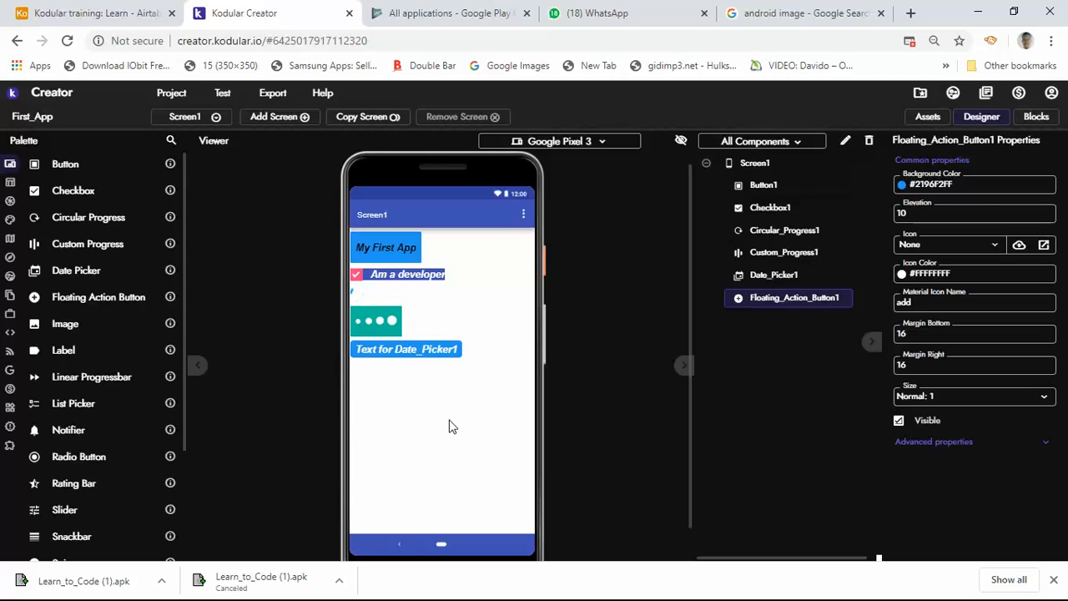
{"action": "left_click", "coordinate": [170, 299]}
{"action": "left_click_drag", "start_coordinate": [966, 289], "coordinate": [817, 344]}
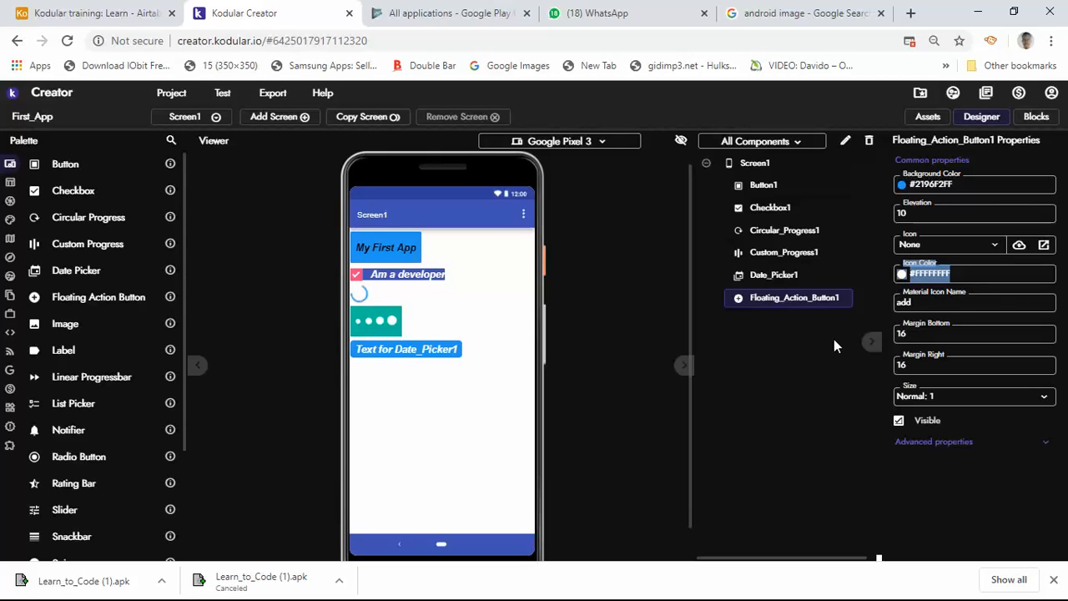
{"action": "left_click", "coordinate": [834, 339]}
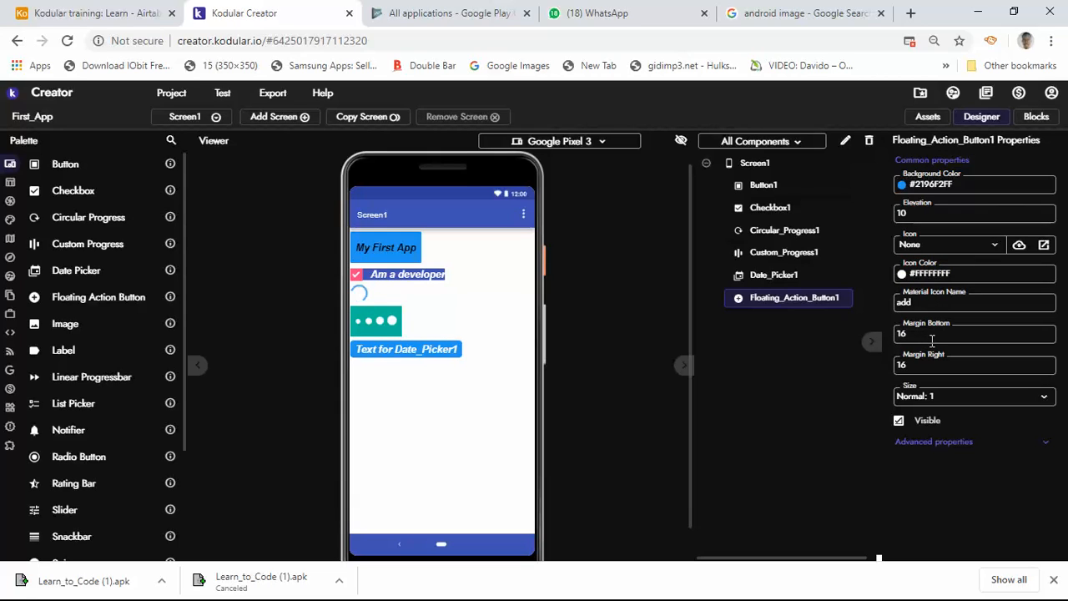
{"action": "left_click", "coordinate": [1045, 400]}
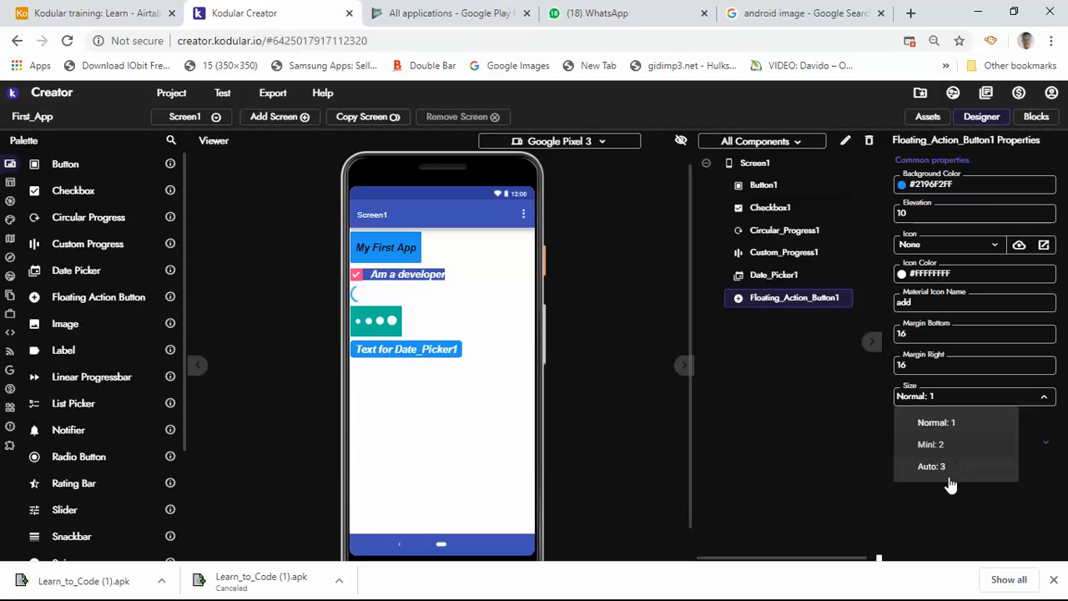
{"action": "left_click", "coordinate": [828, 436]}
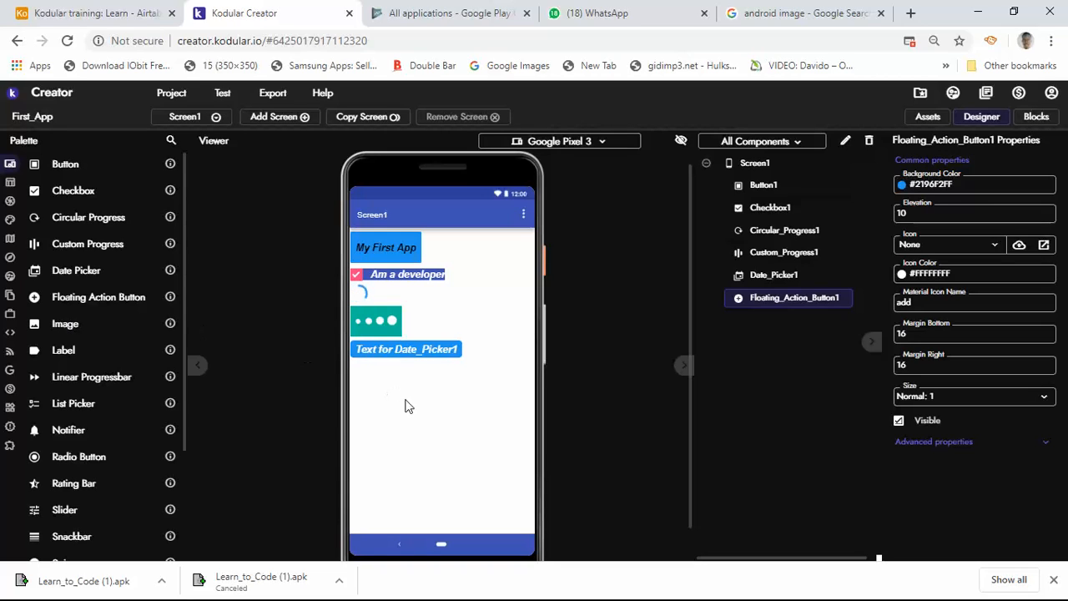
Add an Image component below the date picker and read its component description
{"action": "left_click_drag", "start_coordinate": [417, 413], "coordinate": [419, 421]}
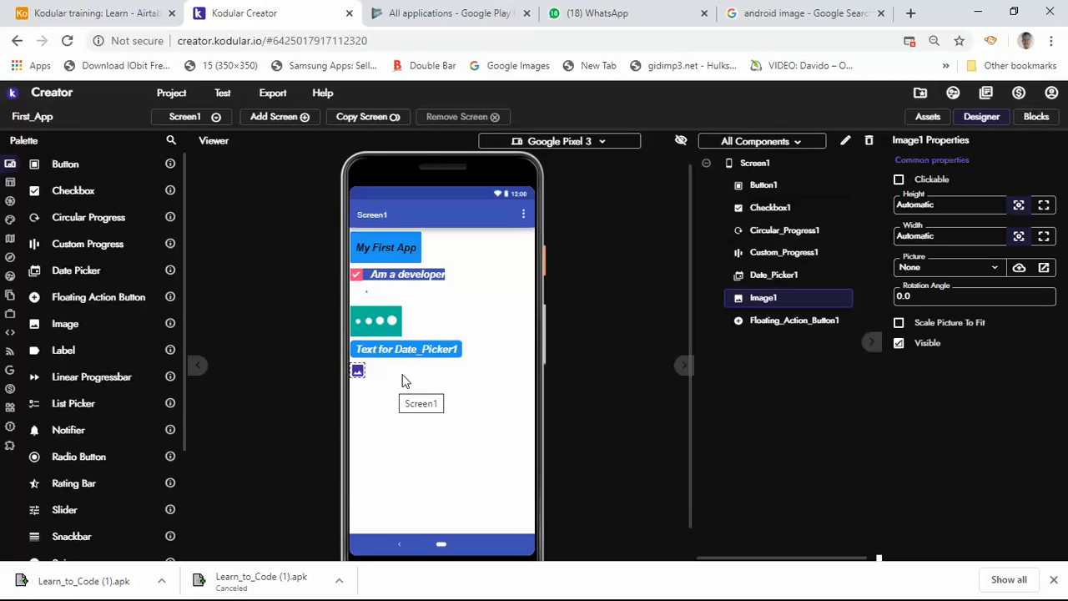
{"action": "left_click", "coordinate": [169, 327]}
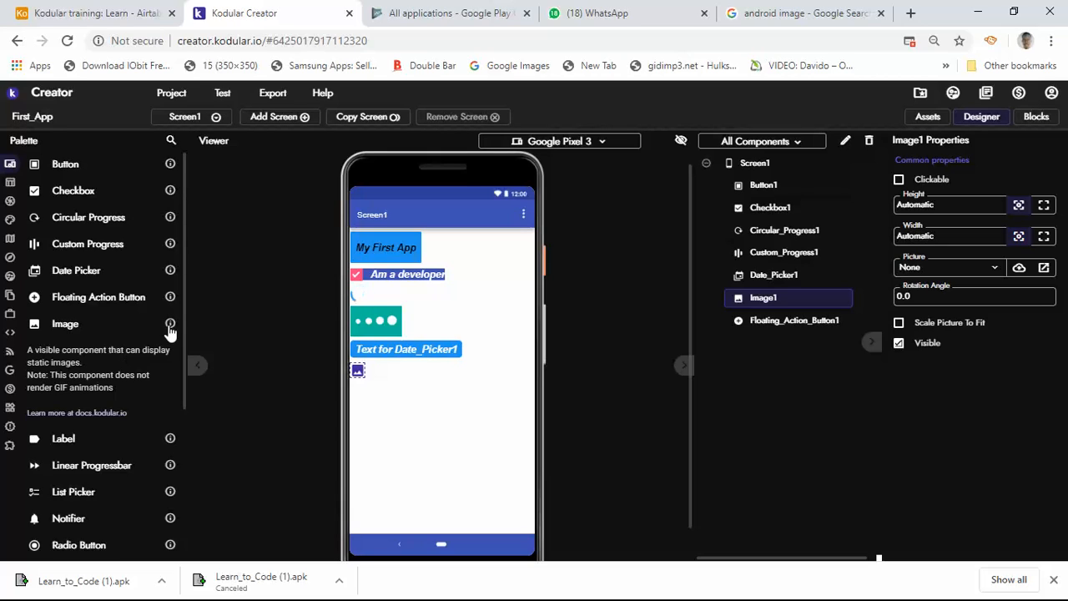
{"action": "left_click", "coordinate": [359, 375]}
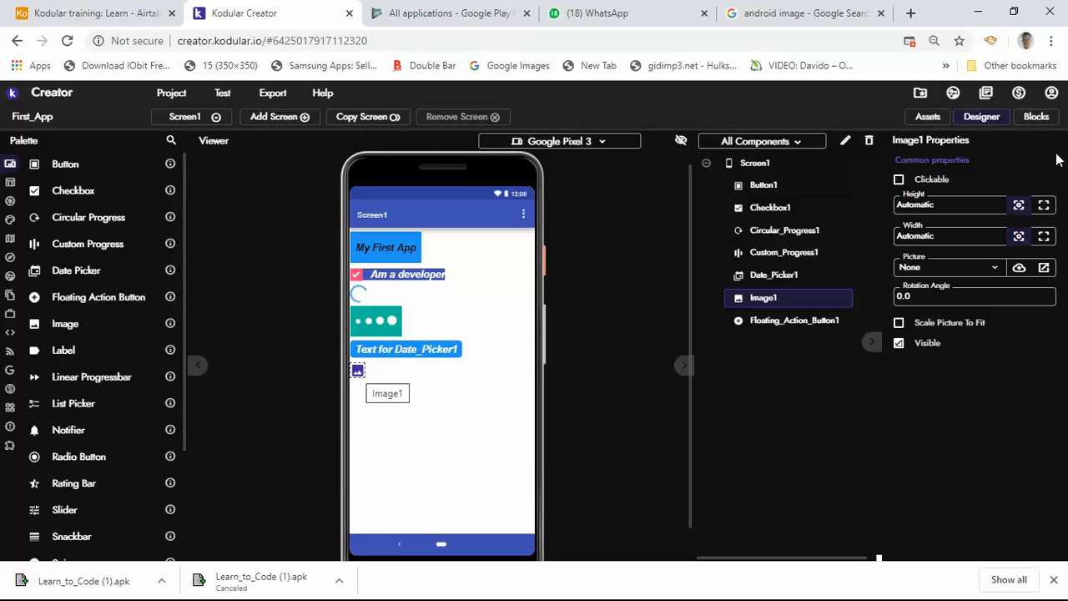
Make the image clickable, set its picture to map-marker.png, and enable Scale Picture To Fit, keeping it visible
{"action": "left_click", "coordinate": [899, 181]}
{"action": "left_click", "coordinate": [995, 272]}
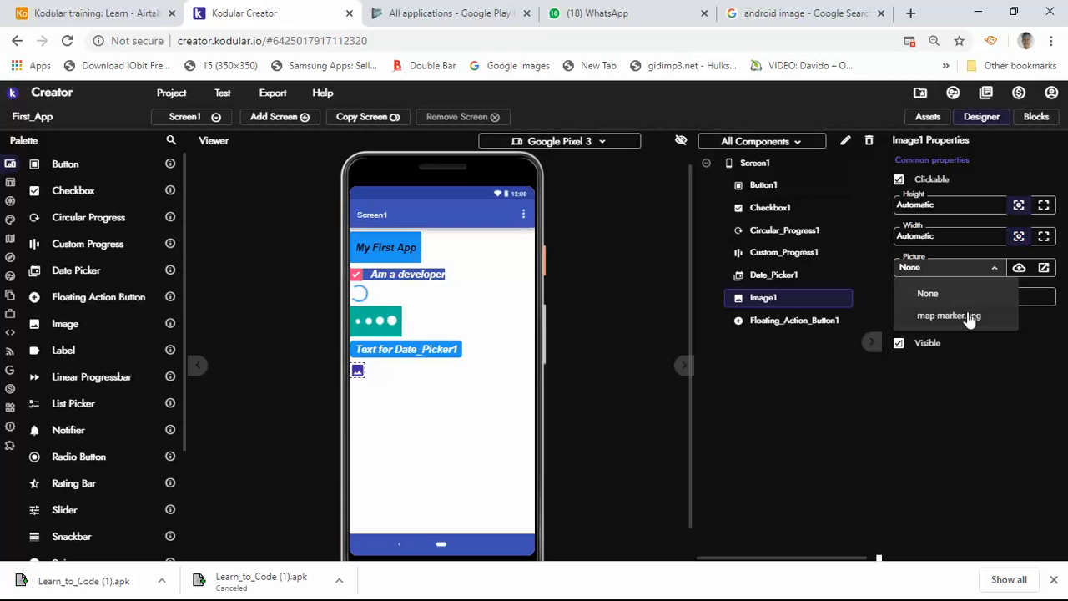
{"action": "left_click", "coordinate": [976, 322]}
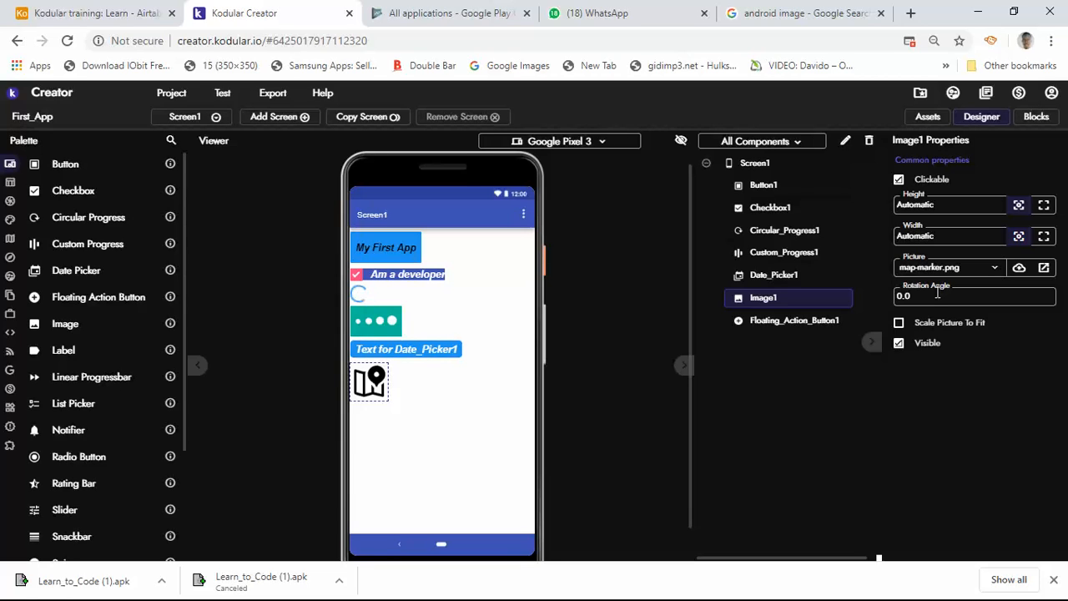
{"action": "left_click", "coordinate": [899, 324]}
{"action": "left_click", "coordinate": [900, 345]}
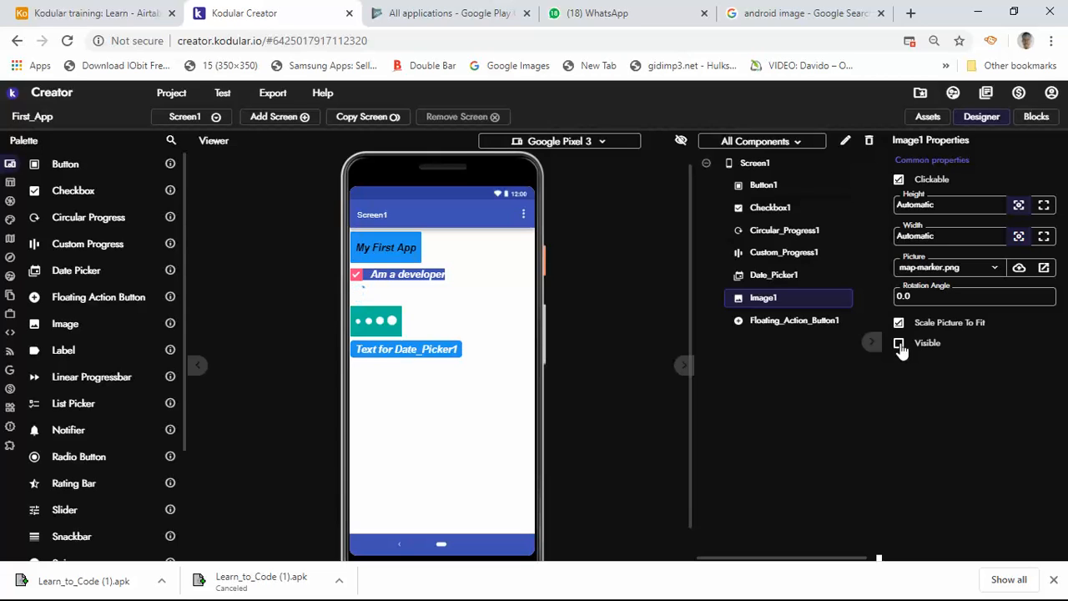
{"action": "left_click", "coordinate": [900, 346]}
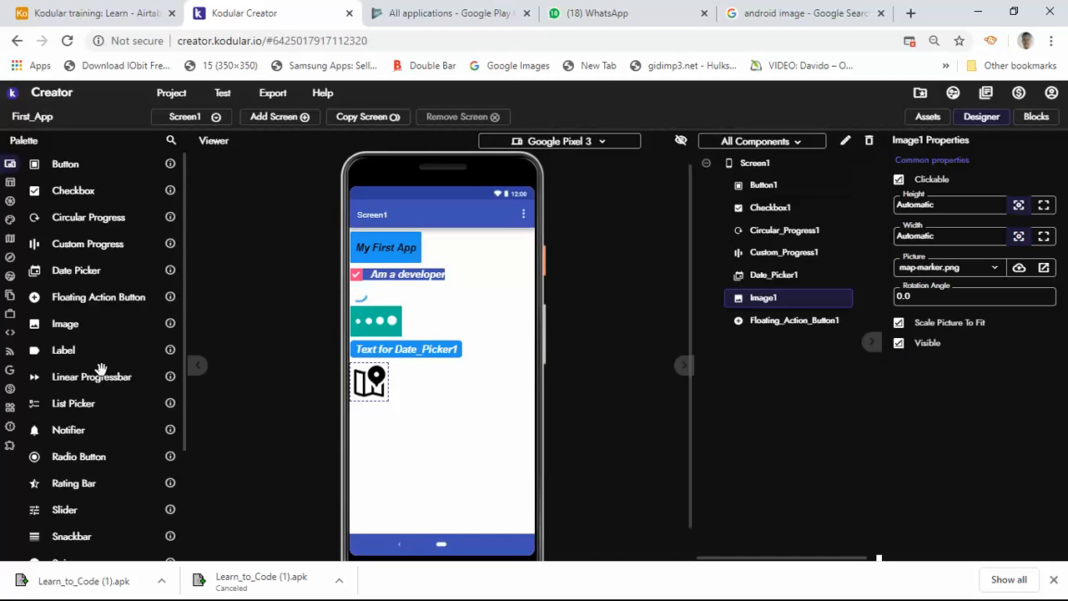
Add a Label below the image and format its text as bold and italic with font size 18
{"action": "left_click_drag", "start_coordinate": [384, 443], "coordinate": [420, 442]}
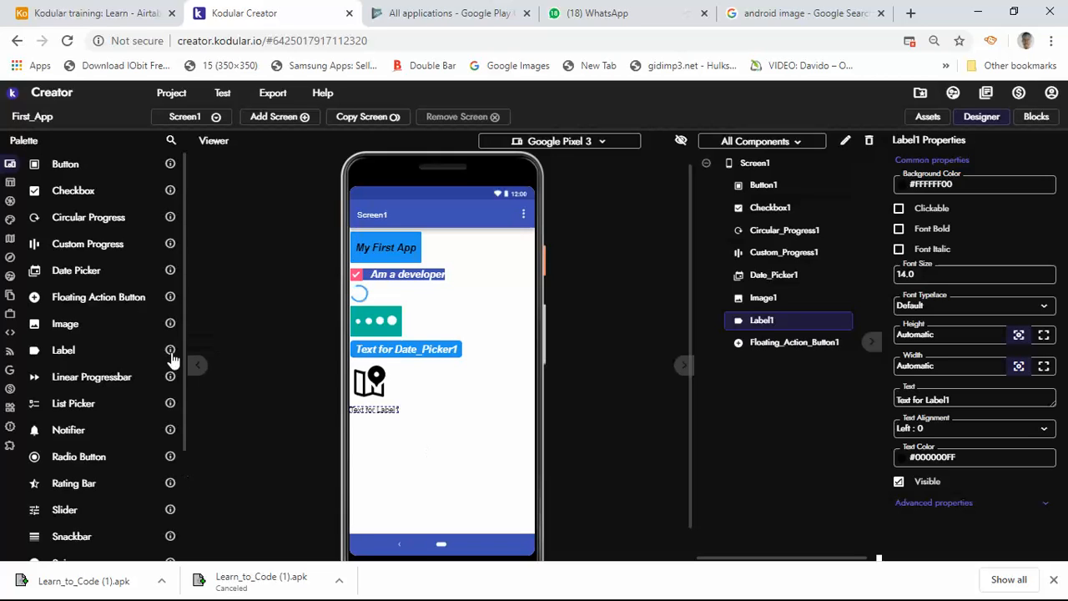
{"action": "mouse_move", "coordinate": [171, 358]}
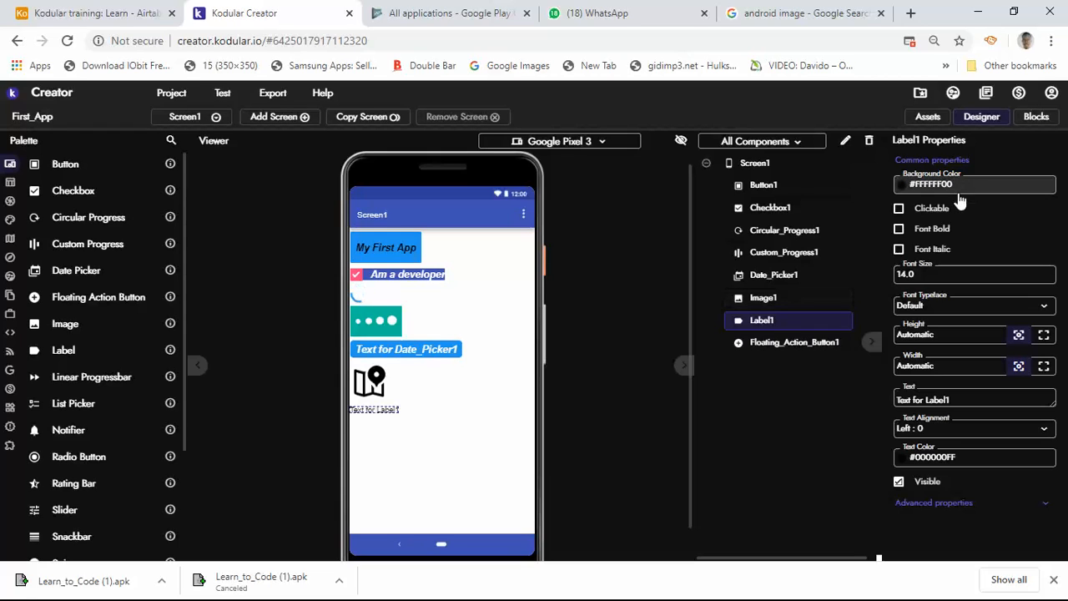
{"action": "left_click", "coordinate": [899, 229]}
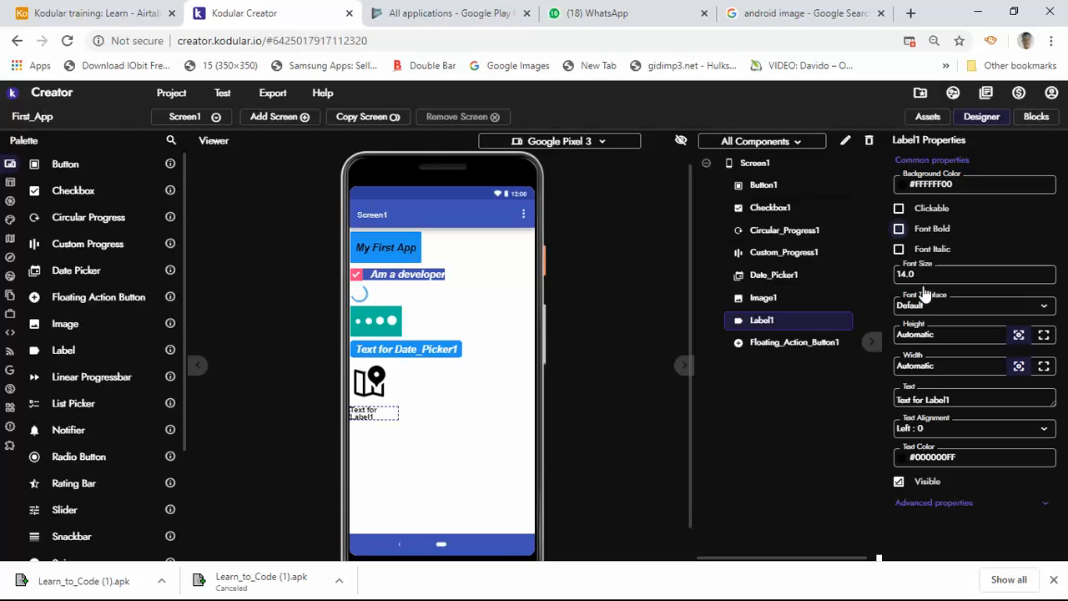
{"action": "left_click", "coordinate": [900, 250]}
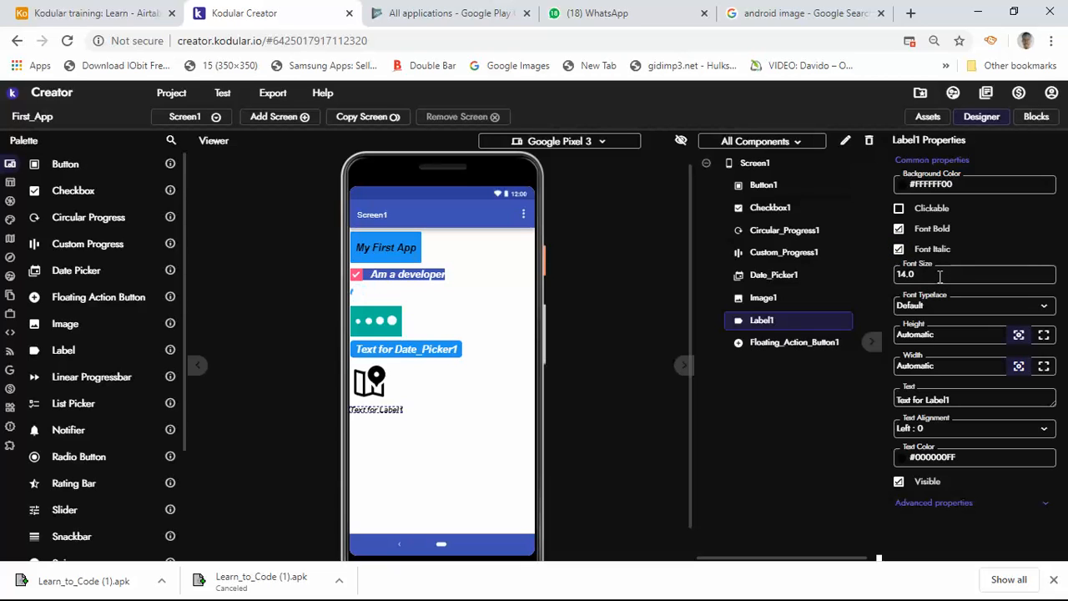
{"action": "left_click", "coordinate": [939, 276]}
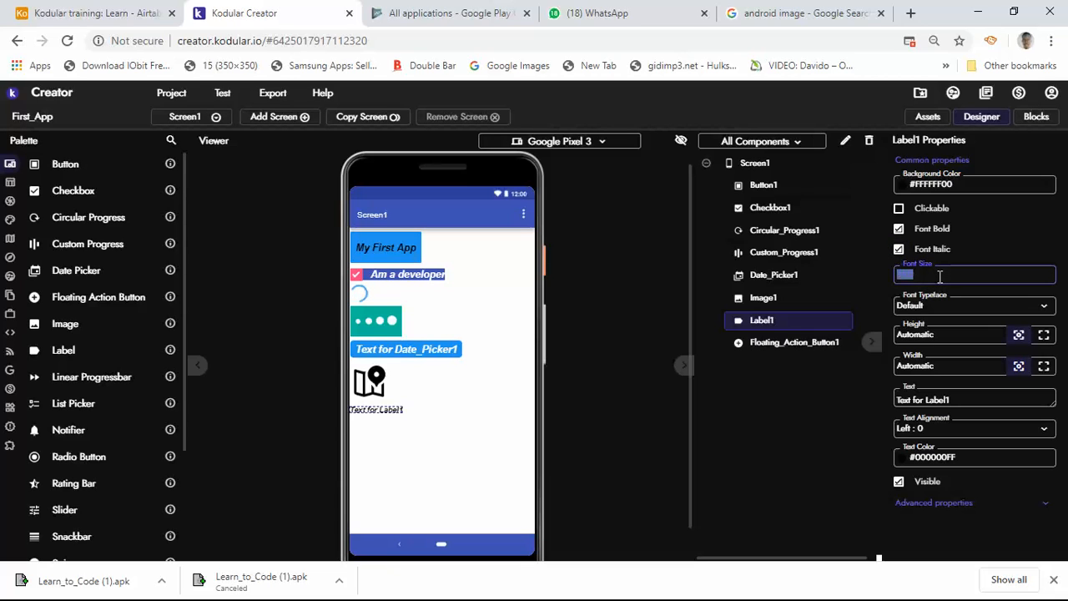
{"action": "type", "text": "18"}
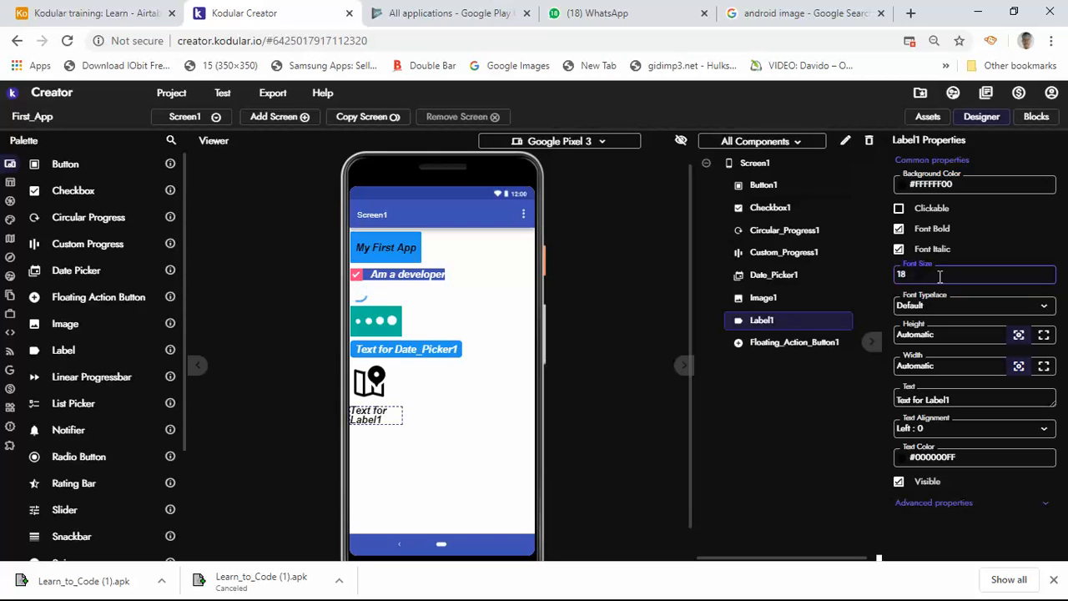
{"action": "key", "text": "Return"}
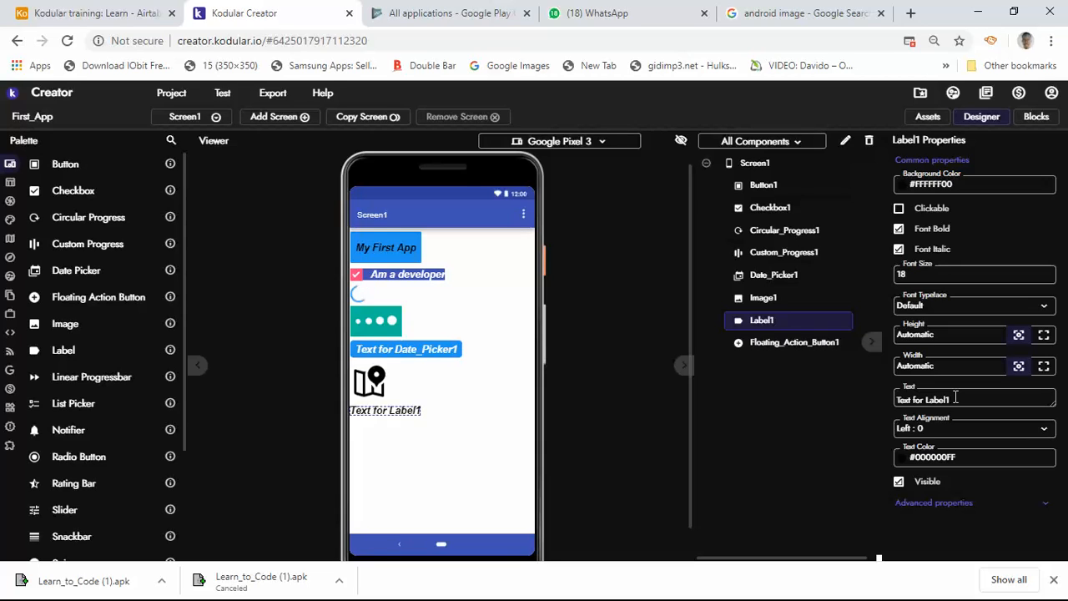
Set the label's text to "My first app"
{"action": "triple_click", "coordinate": [956, 397]}
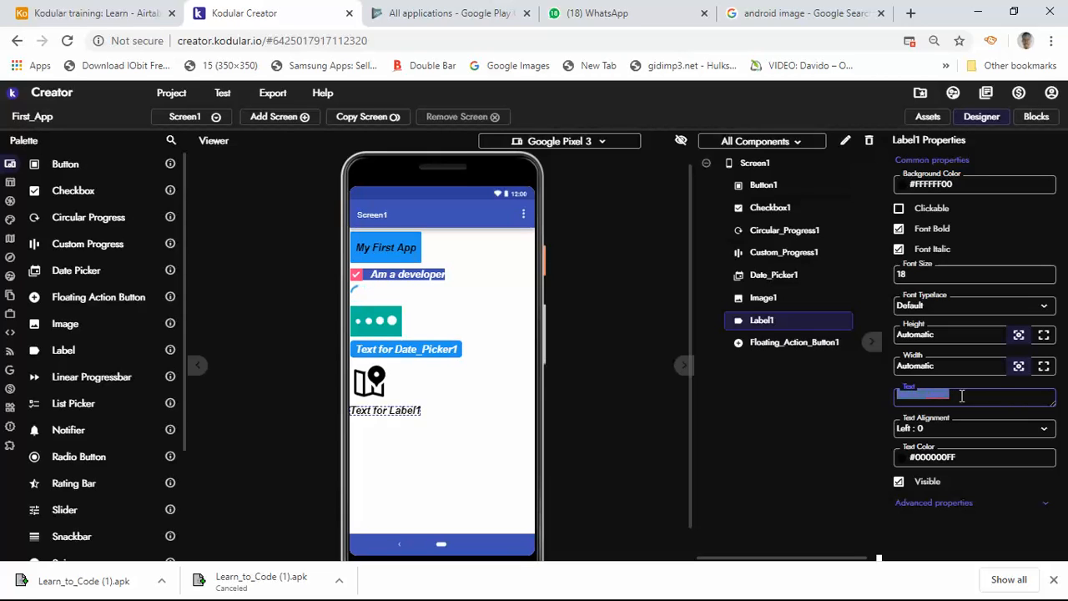
{"action": "type", "text": "My first app"}
{"action": "key", "text": "Return"}
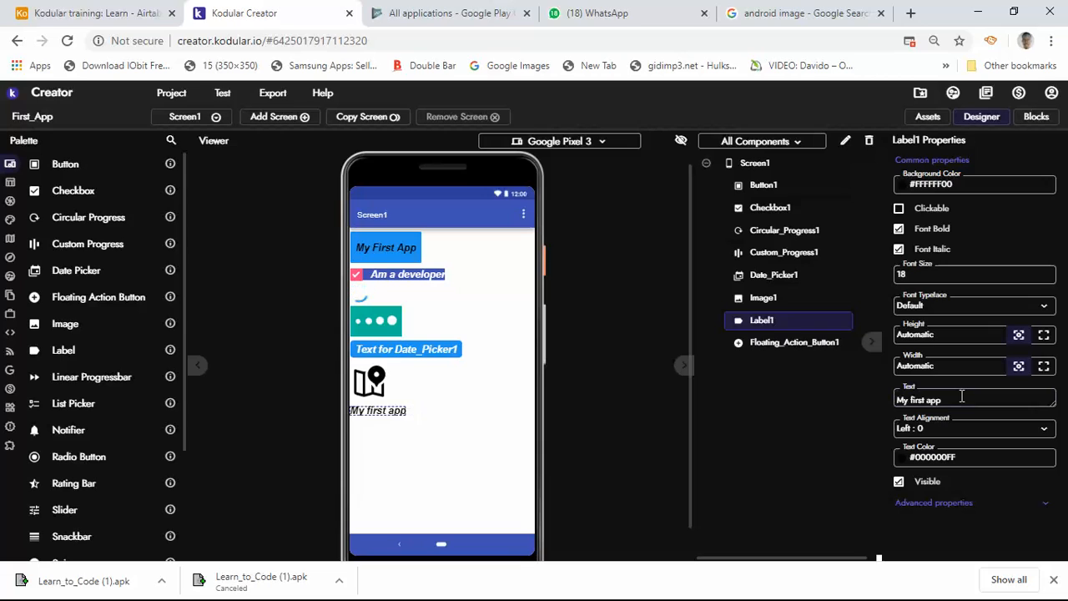
Review the label's text alignment options and toggle its visibility off and back on
{"action": "left_click", "coordinate": [982, 435]}
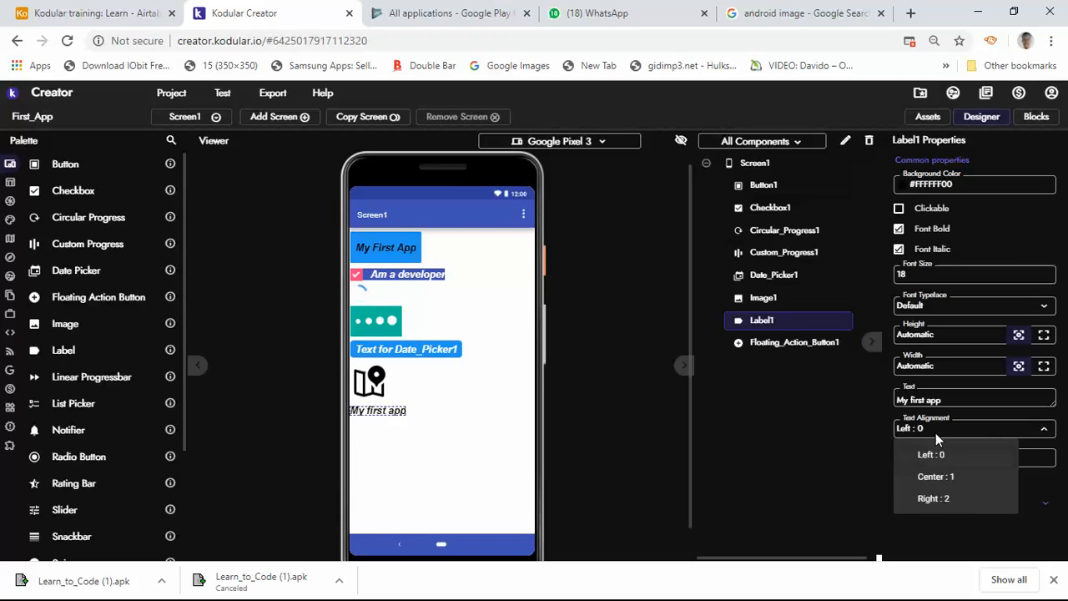
{"action": "left_click", "coordinate": [847, 445]}
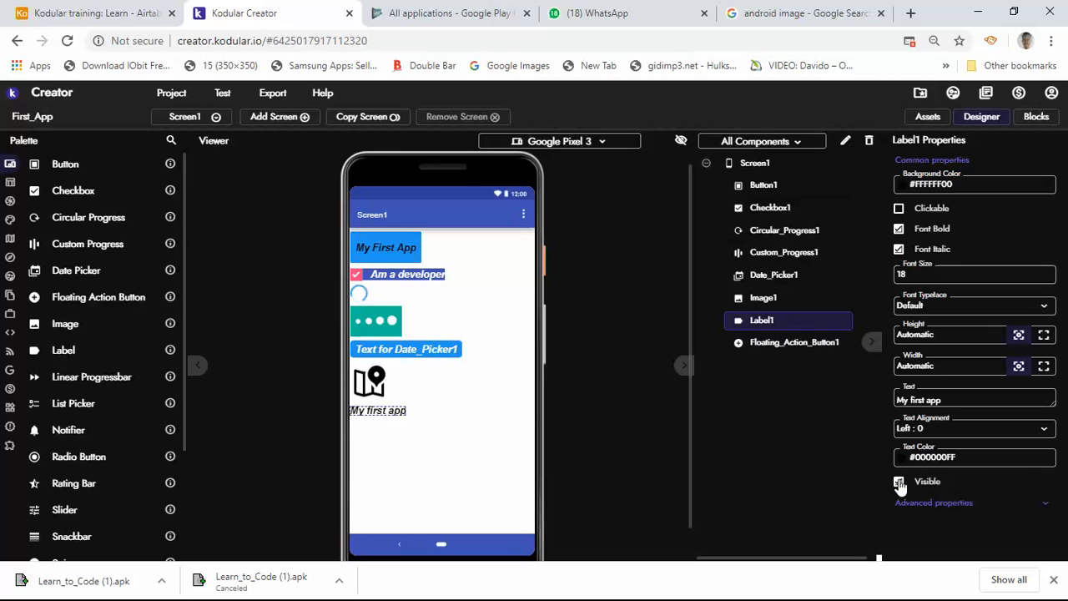
{"action": "left_click", "coordinate": [899, 483]}
{"action": "left_click", "coordinate": [899, 486]}
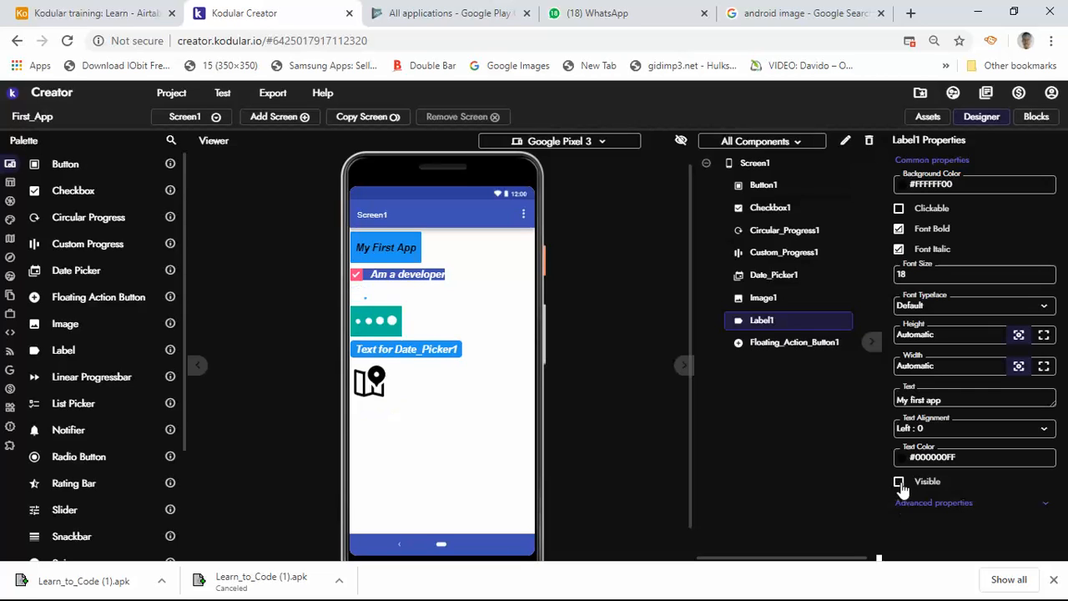
{"action": "left_click", "coordinate": [900, 485]}
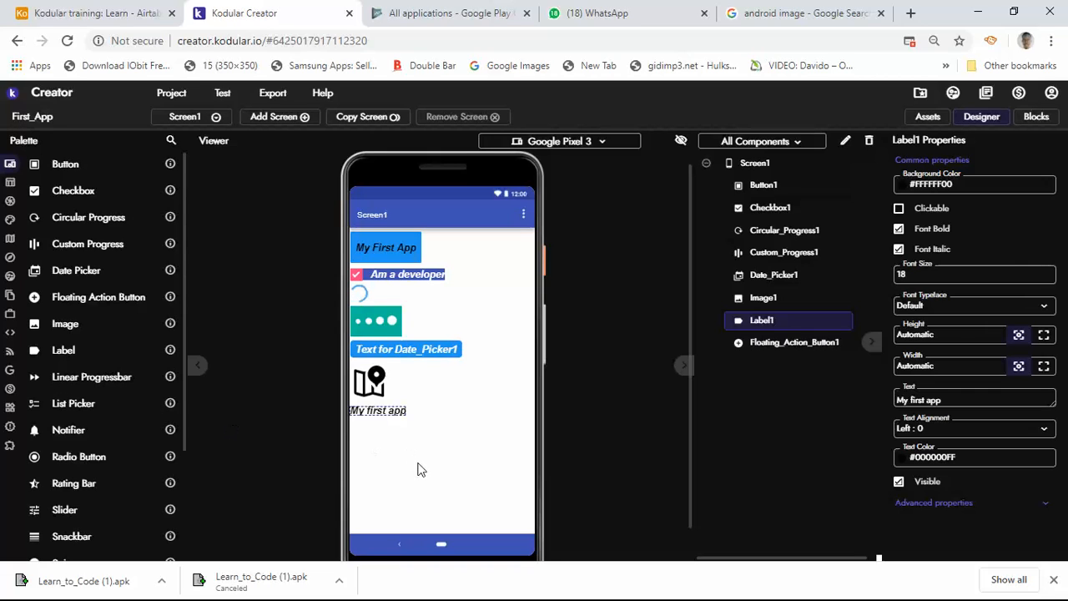
Add a Linear Progressbar below the label and set its width to Fill parent
{"action": "left_click_drag", "start_coordinate": [436, 460], "coordinate": [450, 474]}
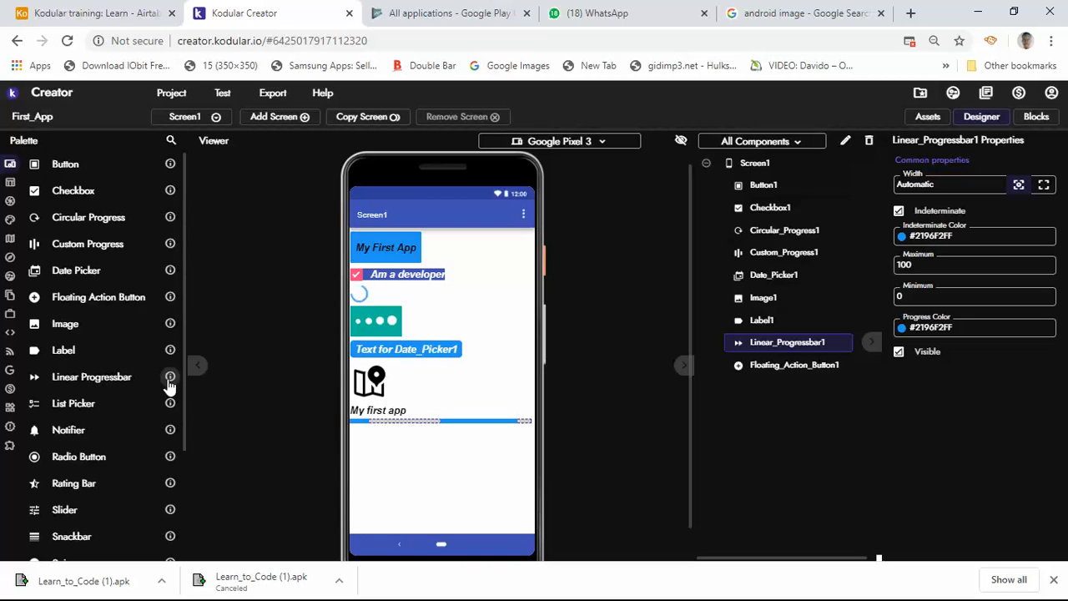
{"action": "mouse_move", "coordinate": [169, 380]}
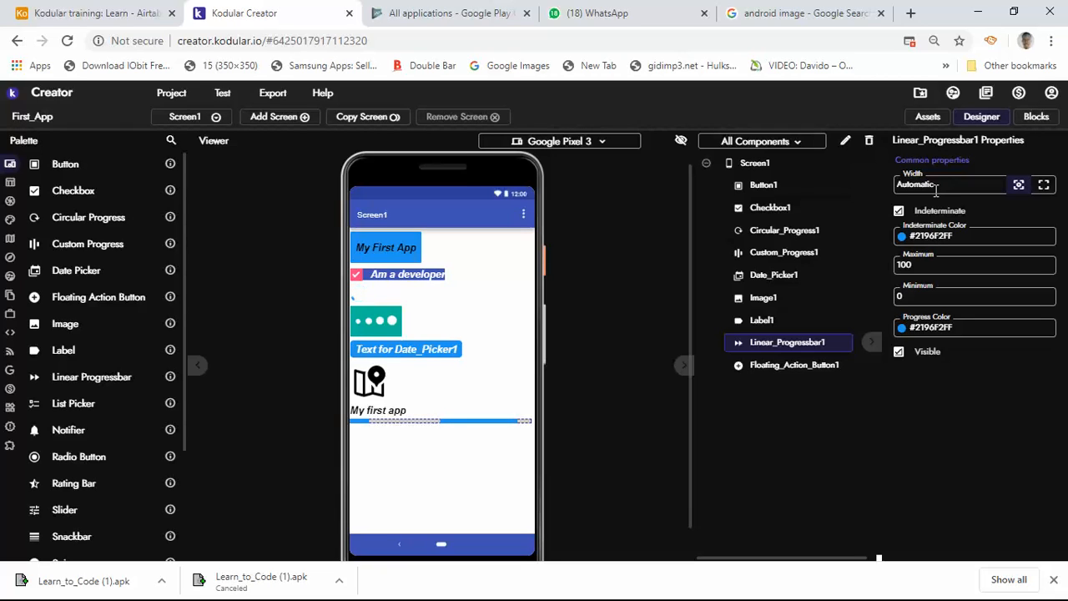
{"action": "left_click", "coordinate": [1044, 186]}
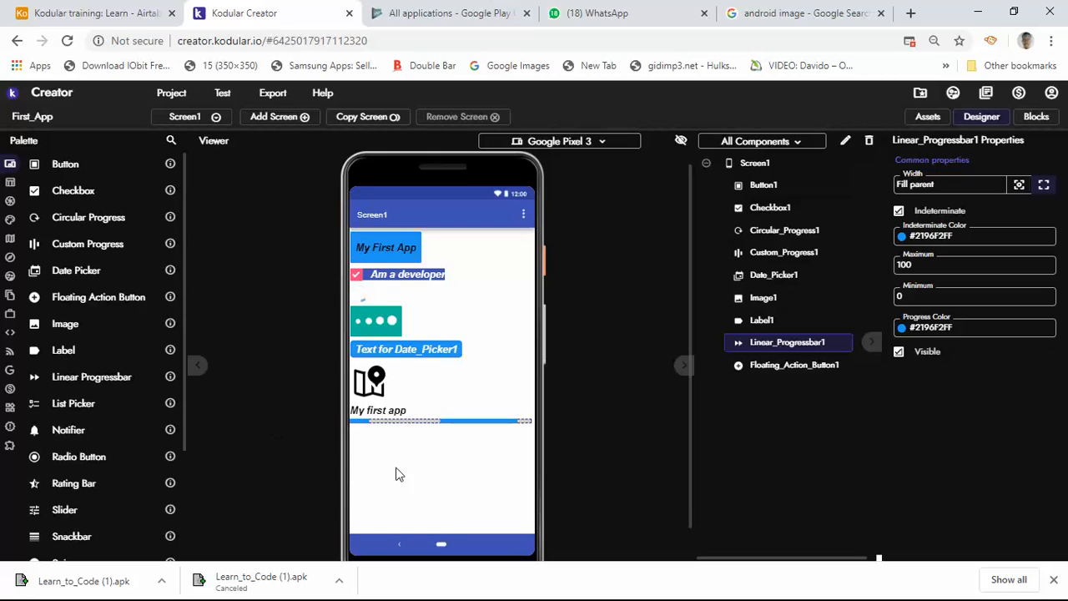
Add a List Picker below the linear progress bar and read its component description
{"action": "left_click_drag", "start_coordinate": [419, 470], "coordinate": [430, 471]}
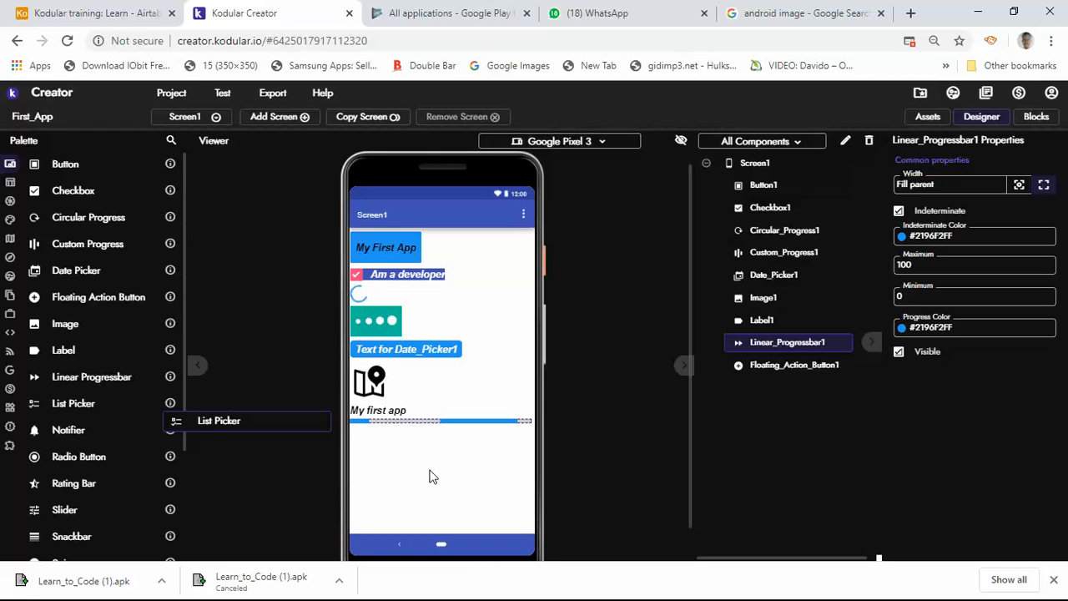
{"action": "left_click_drag", "start_coordinate": [429, 470], "coordinate": [428, 470]}
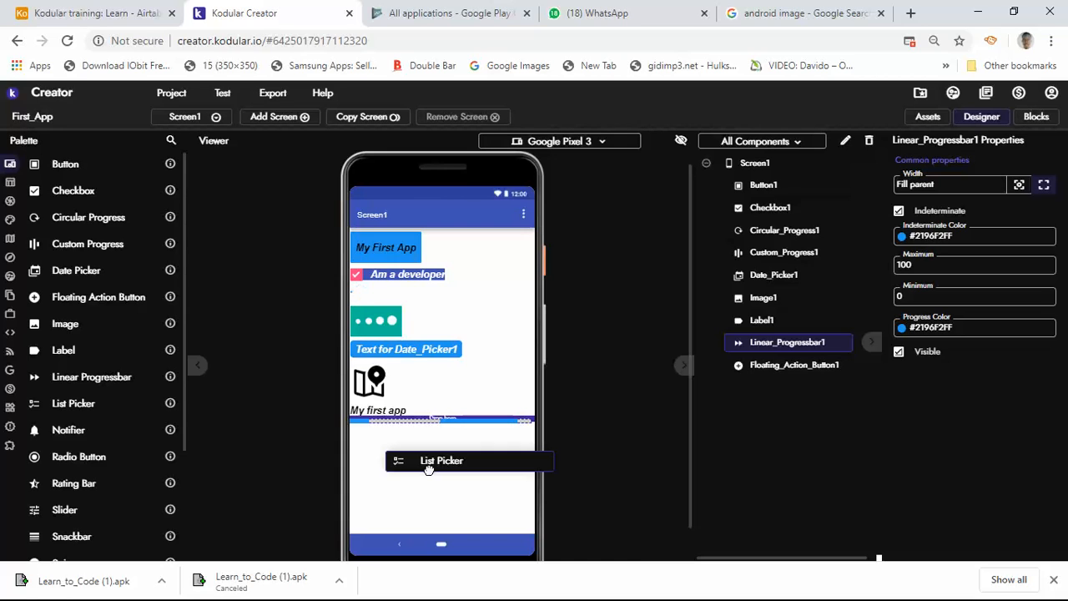
{"action": "left_click_drag", "start_coordinate": [428, 470], "coordinate": [432, 476]}
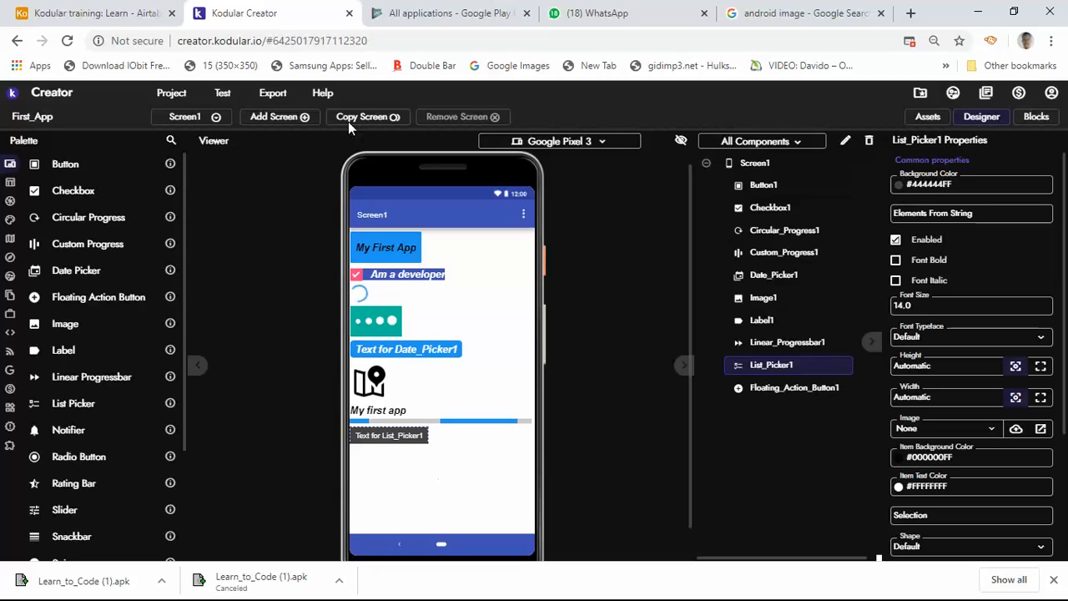
{"action": "left_click", "coordinate": [171, 405]}
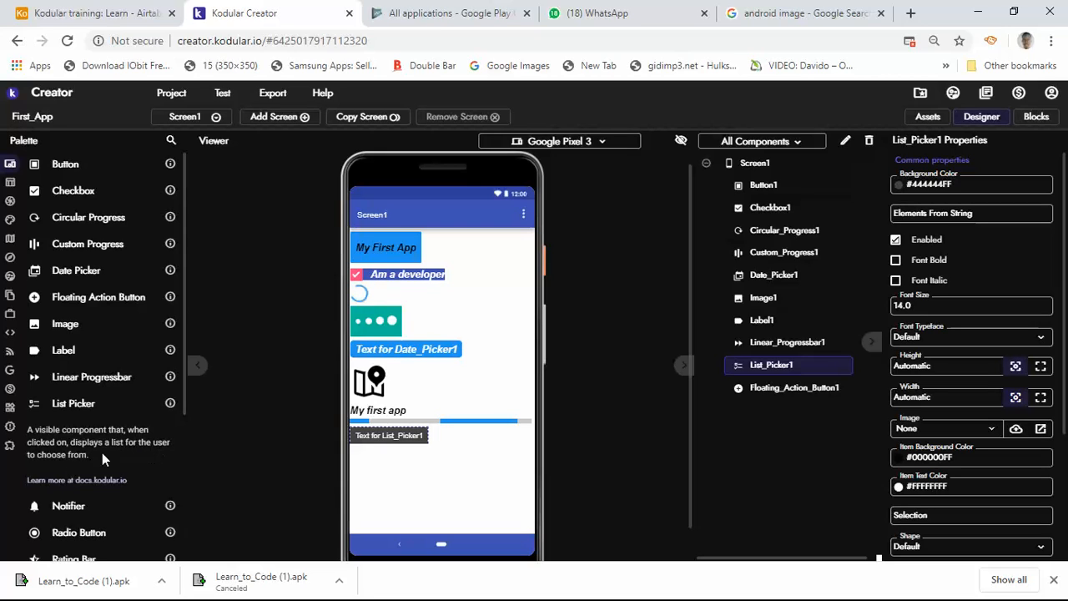
{"action": "left_click", "coordinate": [171, 404]}
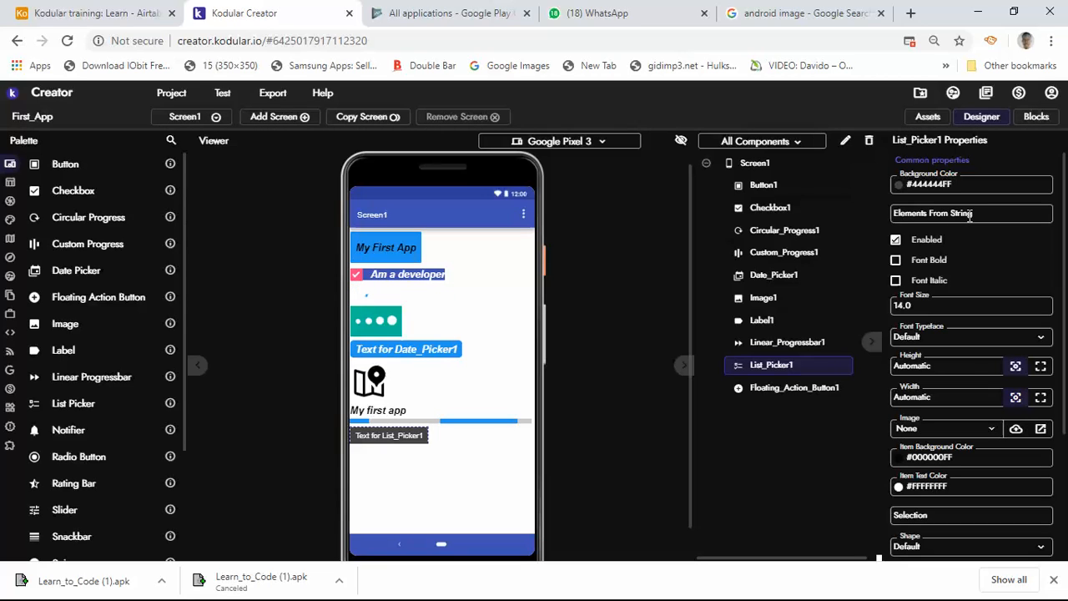
Format the list picker's text as bold and italic with font size 18
{"action": "left_click", "coordinate": [895, 282]}
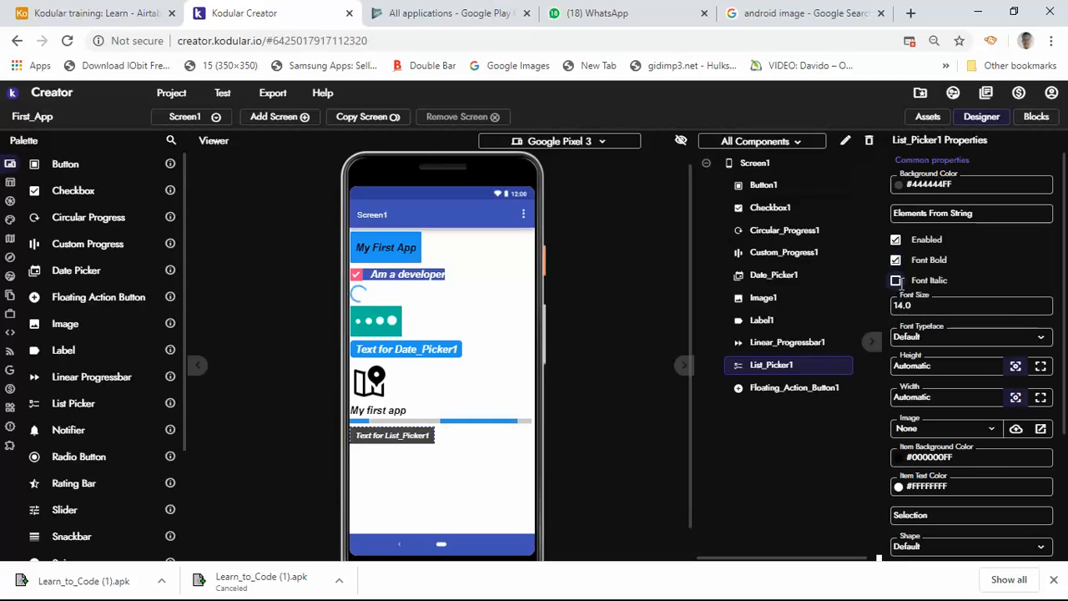
{"action": "left_click", "coordinate": [897, 281]}
{"action": "left_click", "coordinate": [923, 305]}
{"action": "type", "text": "18"}
{"action": "key", "text": "Return"}
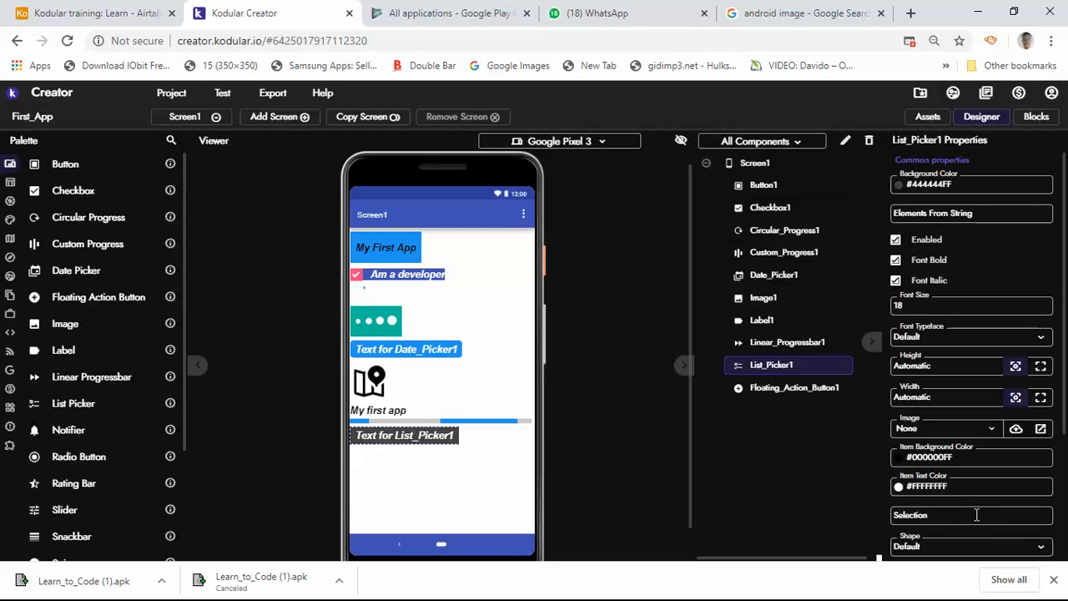
{"action": "scroll", "coordinate": [976, 514], "scroll_direction": "down", "scroll_amount": 2}
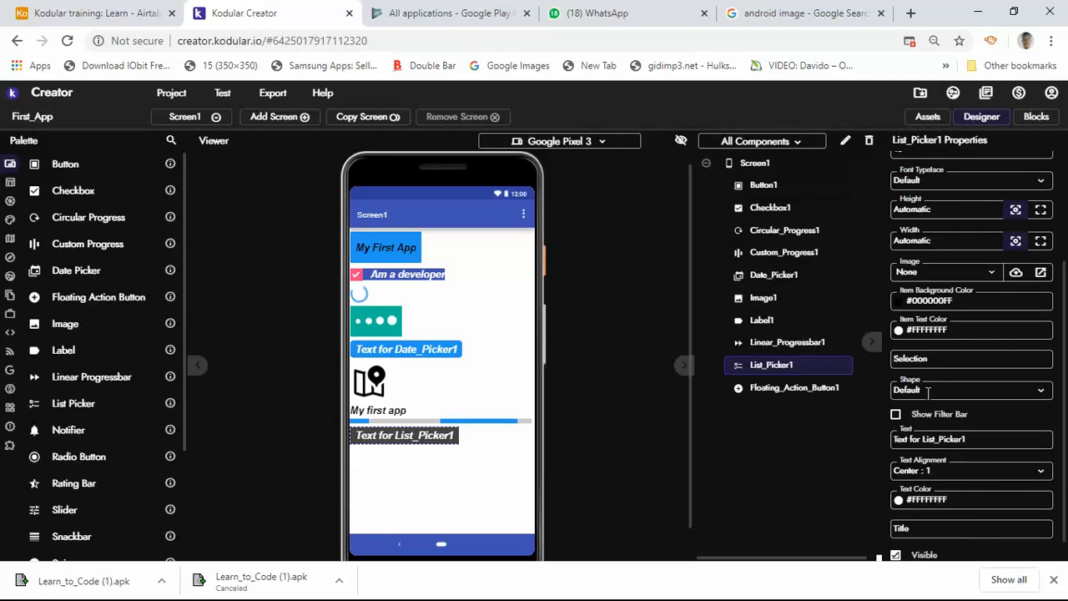
Add a Notifier component to Screen1 and read its component description
{"action": "scroll", "coordinate": [929, 393], "scroll_direction": "down", "scroll_amount": 1}
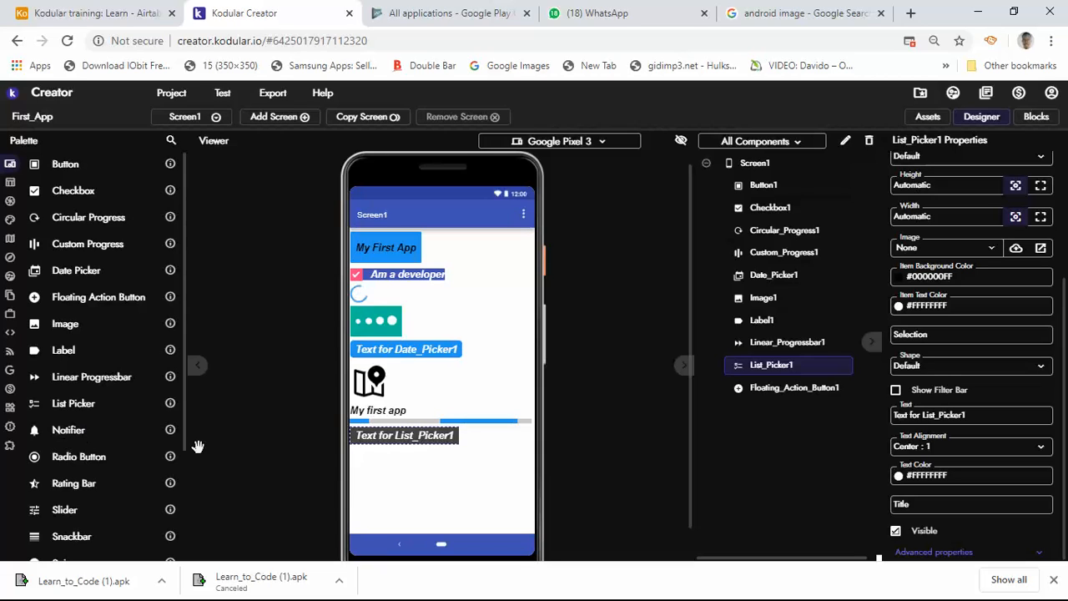
{"action": "left_click_drag", "start_coordinate": [302, 469], "coordinate": [442, 490]}
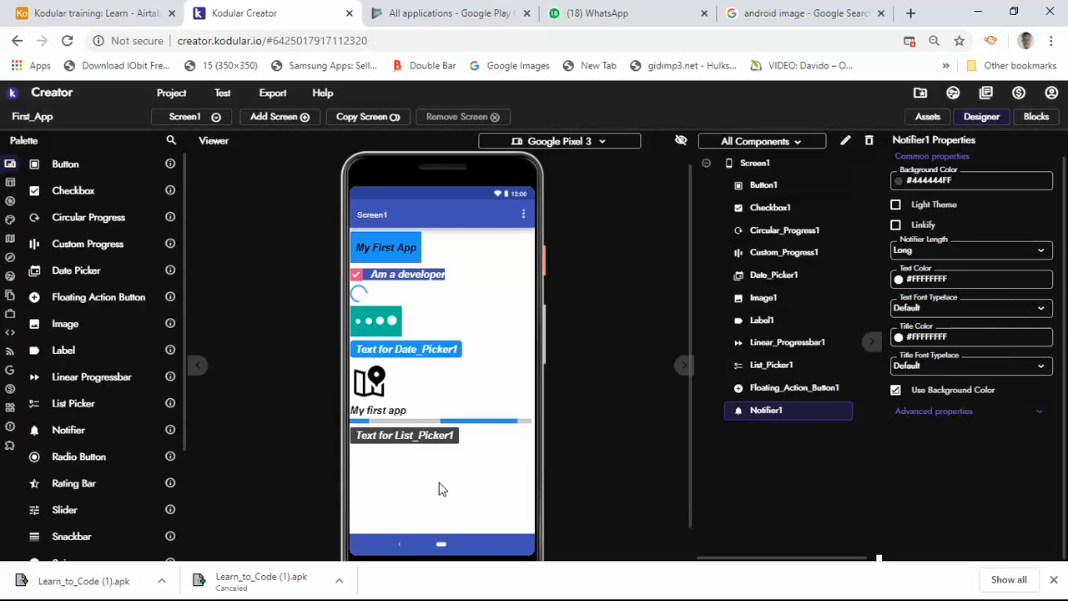
{"action": "left_click", "coordinate": [171, 435]}
{"action": "scroll", "coordinate": [477, 459], "scroll_direction": "down", "scroll_amount": 1}
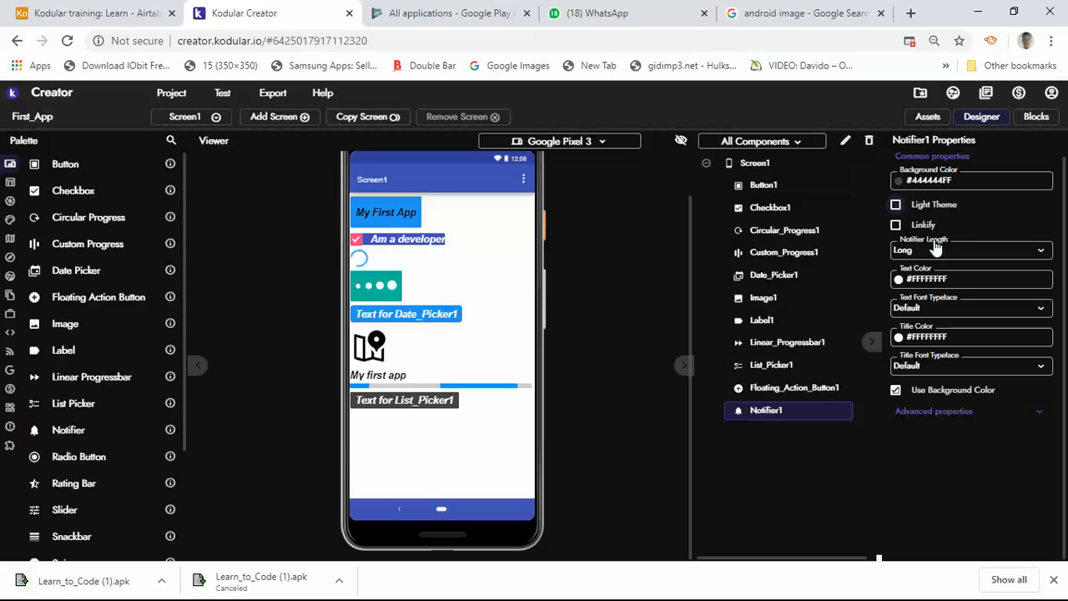
Enable the notifier's light theme and choose Long as its notifier length
{"action": "left_click", "coordinate": [896, 205]}
{"action": "left_click", "coordinate": [995, 253]}
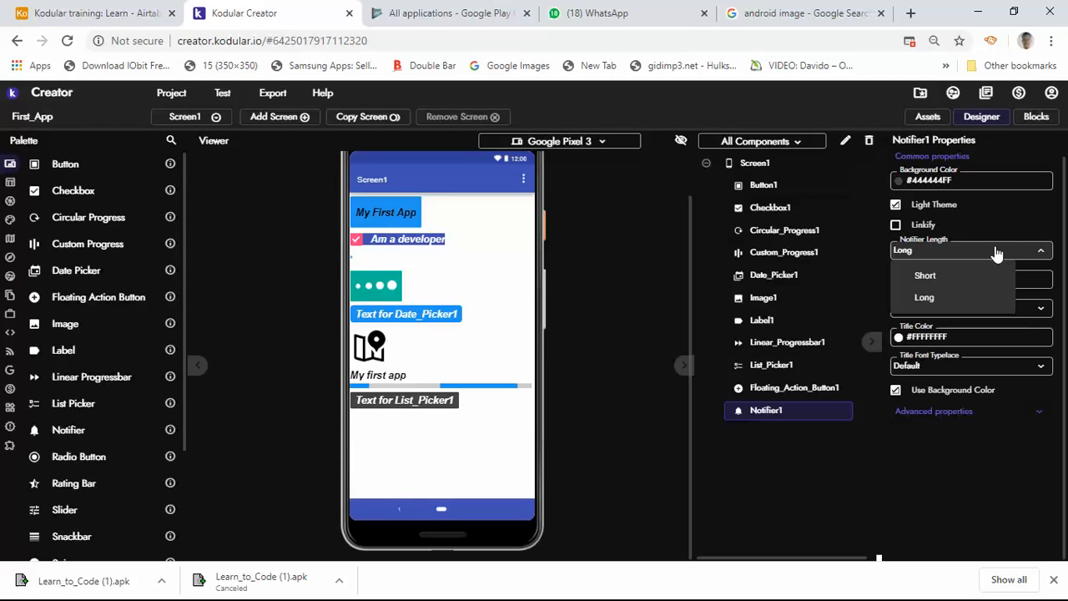
{"action": "left_click", "coordinate": [924, 299]}
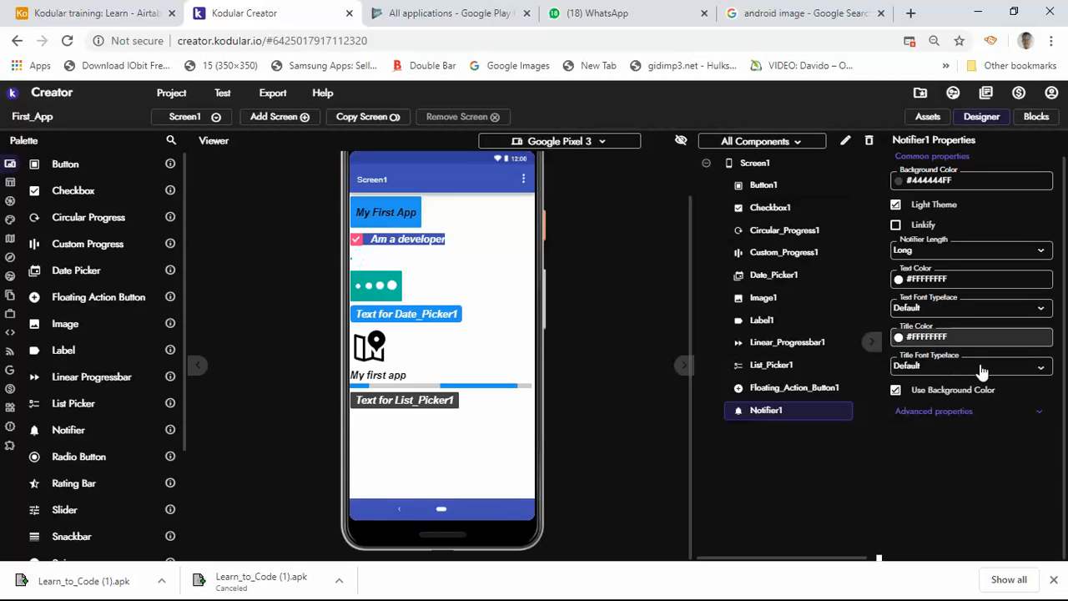
{"action": "left_click", "coordinate": [909, 410]}
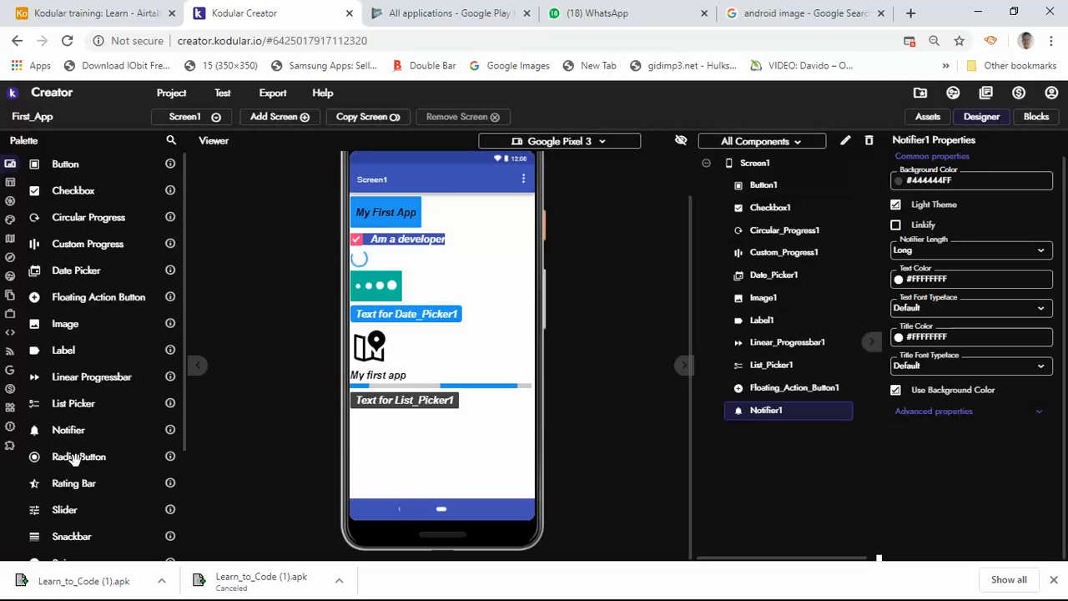
Add a Radio Button below the list picker, and minimize the browser window to show the desktop
{"action": "left_click_drag", "start_coordinate": [75, 459], "coordinate": [447, 449]}
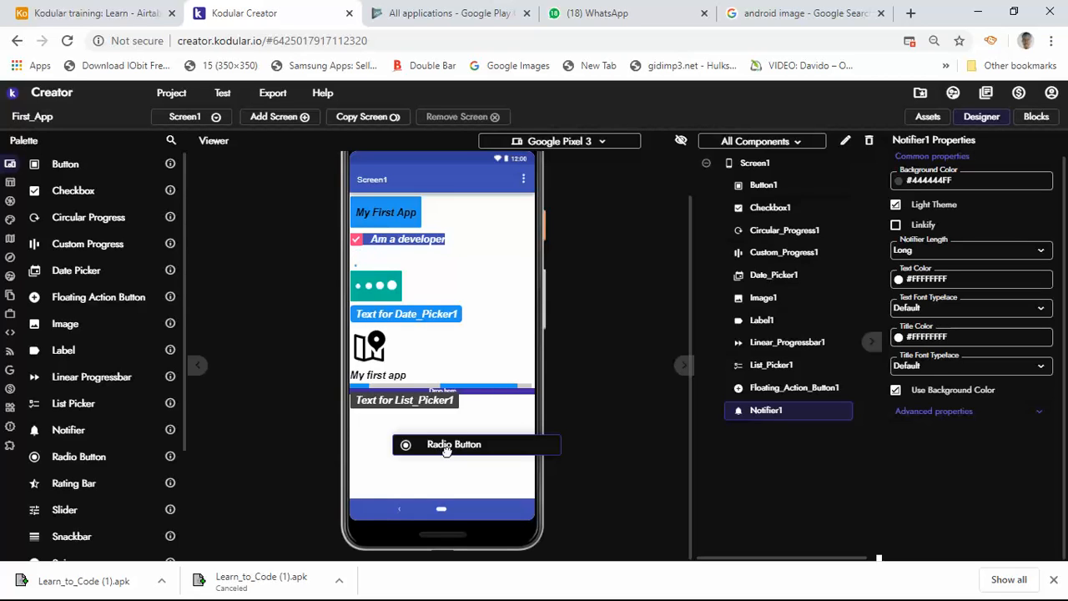
{"action": "left_click_drag", "start_coordinate": [447, 449], "coordinate": [448, 458]}
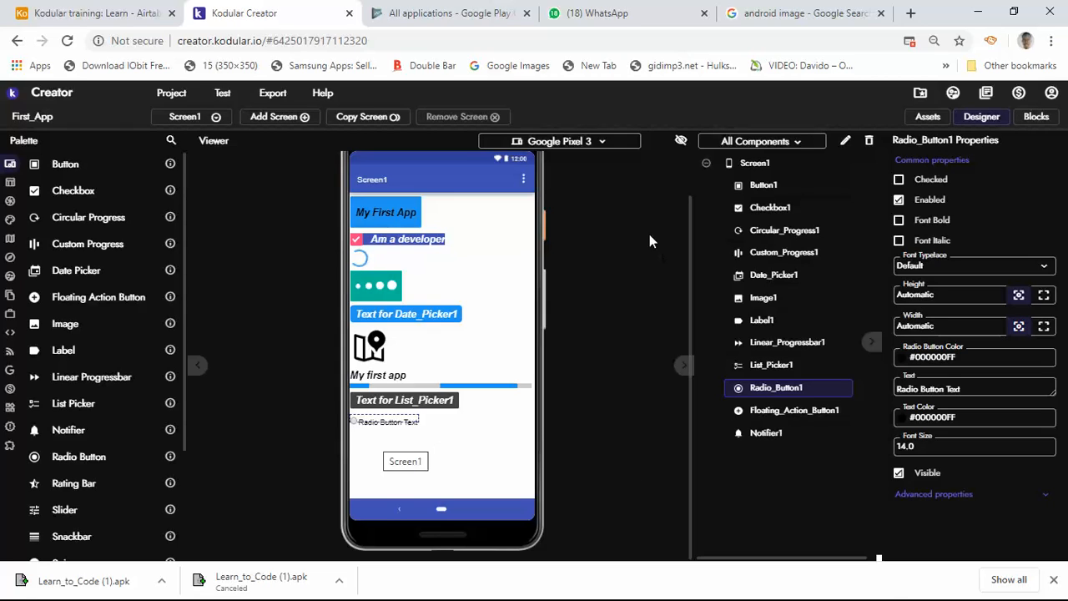
{"action": "left_click", "coordinate": [977, 25]}
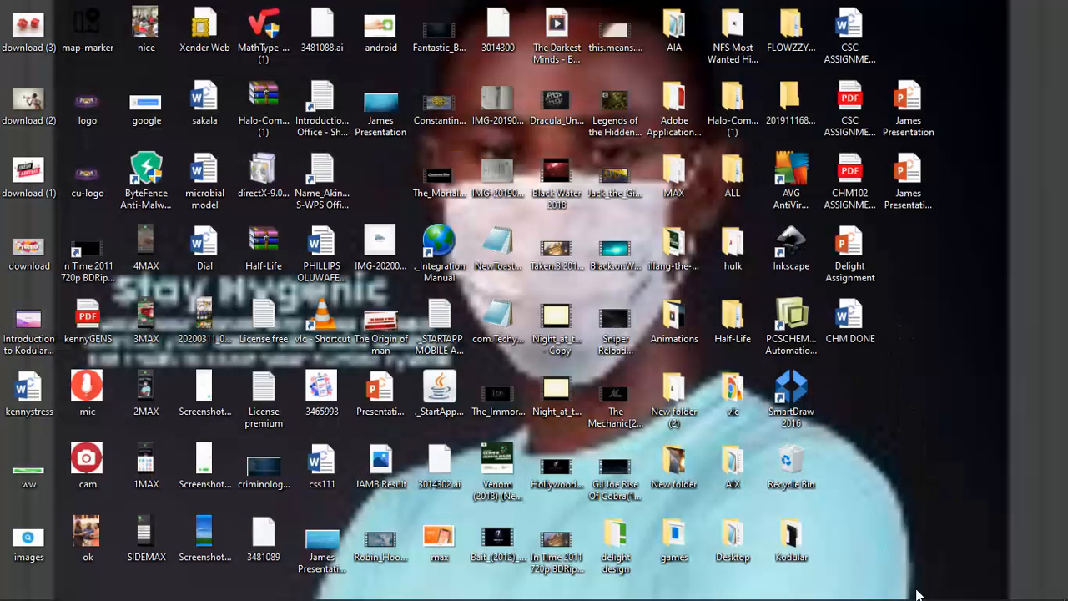